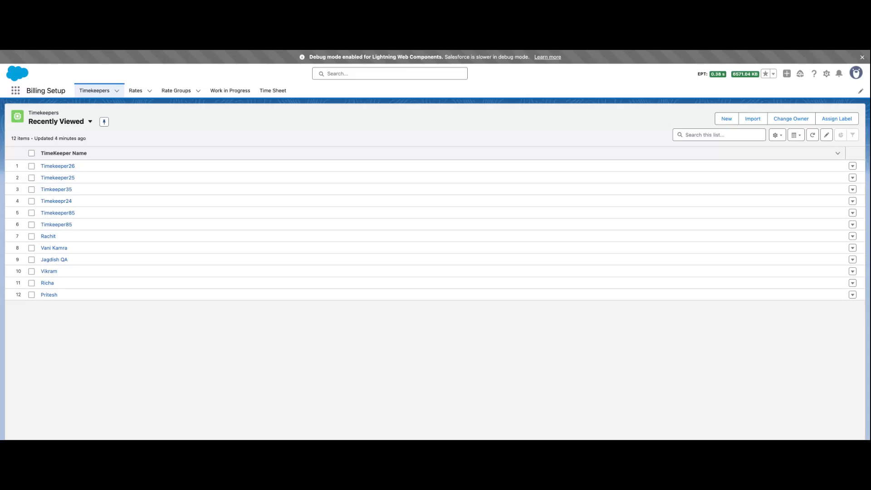
# - Create and save a new timekeeper named Timekeeper27
pyautogui.click(730, 119)
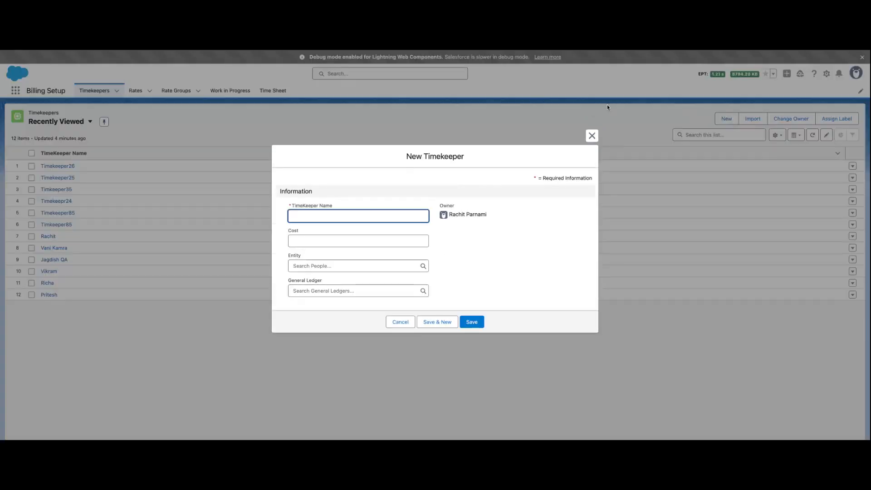
pyautogui.write('Timekeep')
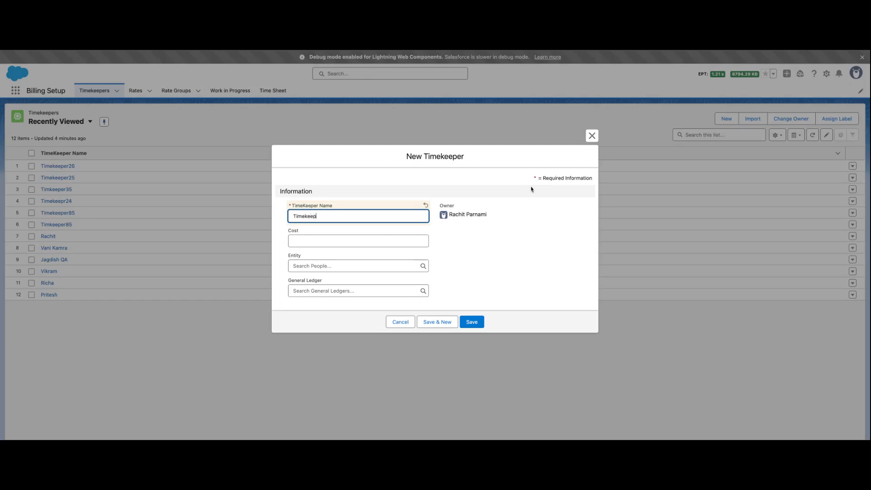
pyautogui.write('er27')
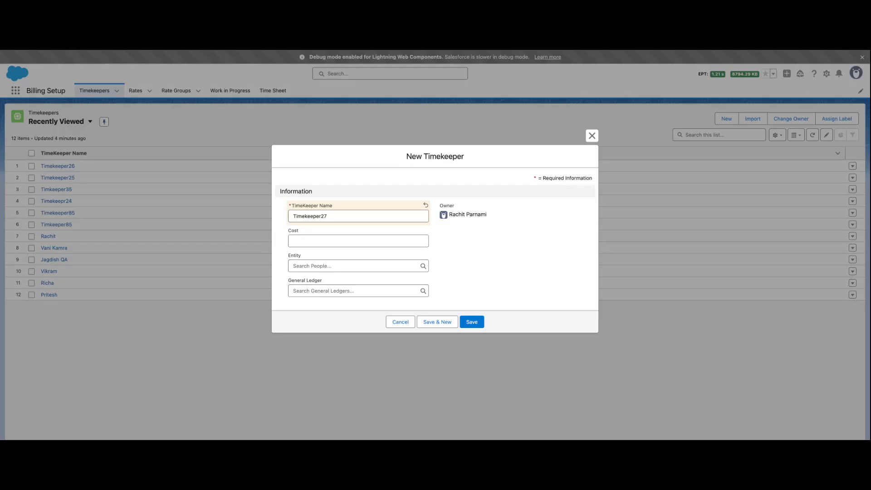
pyautogui.click(471, 323)
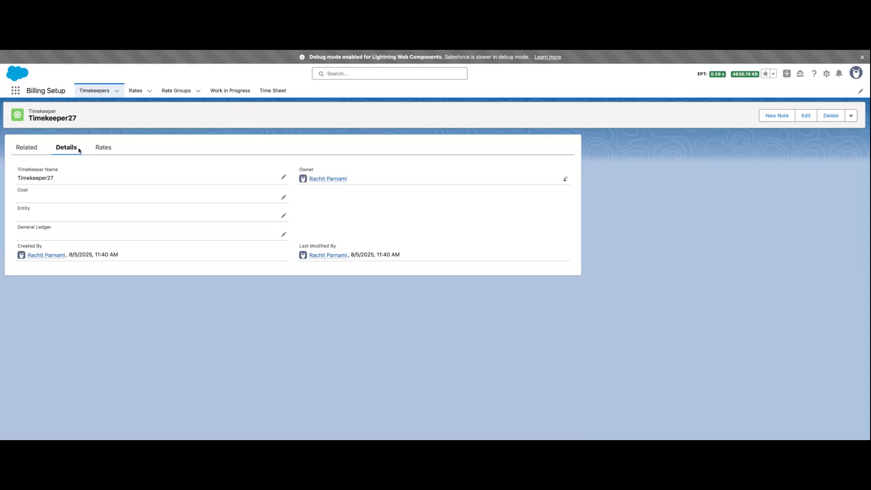
# - Add an hourly rate of 450.00 to Timekeeper27, starting Aug 1, 2025 and ending Aug 31, 2025
pyautogui.click(101, 150)
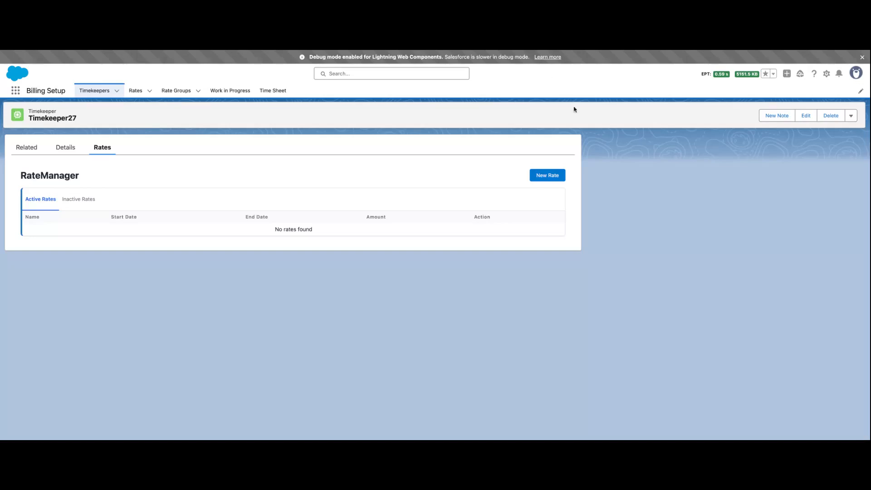
pyautogui.click(548, 177)
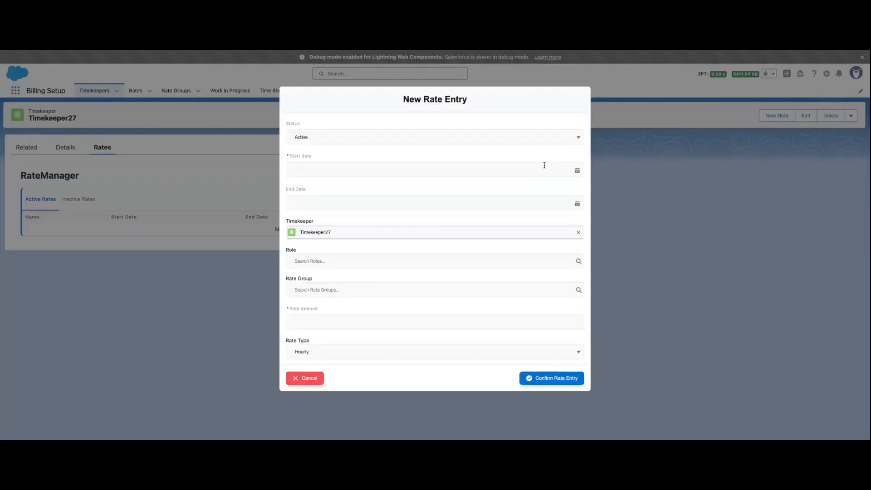
pyautogui.click(351, 168)
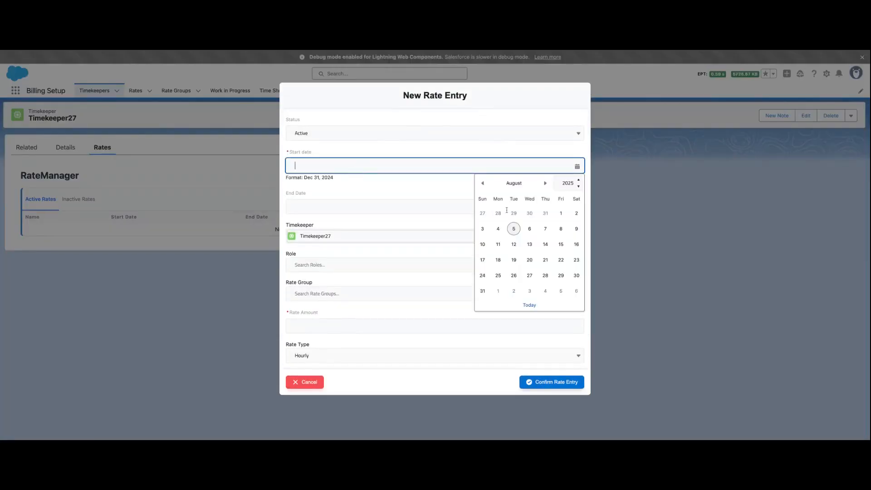
pyautogui.click(562, 216)
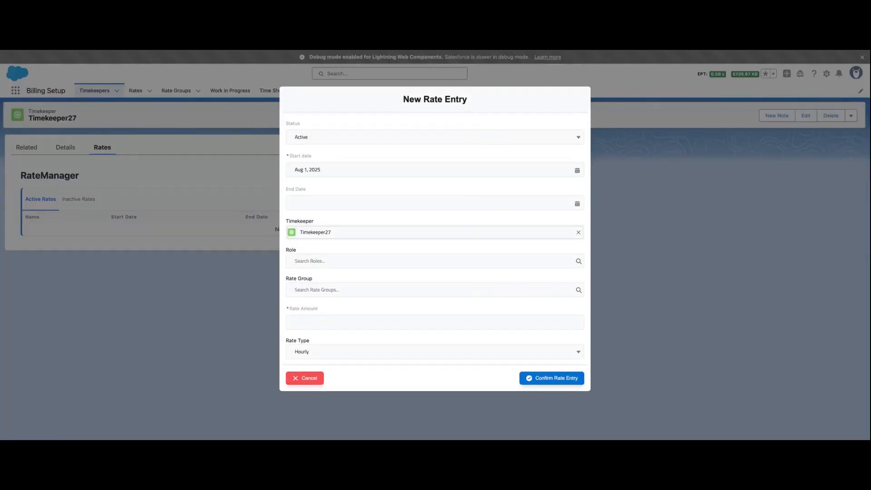
pyautogui.click(380, 203)
pyautogui.click(485, 323)
pyautogui.click(324, 327)
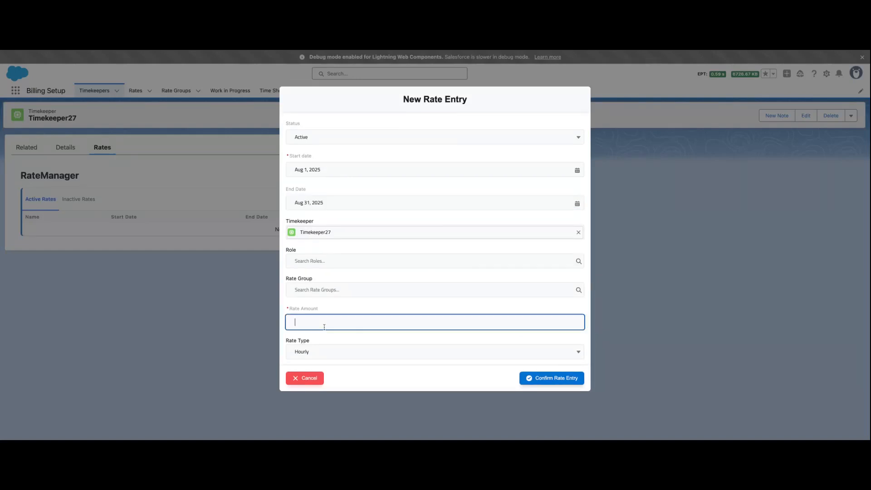
pyautogui.write('450.00')
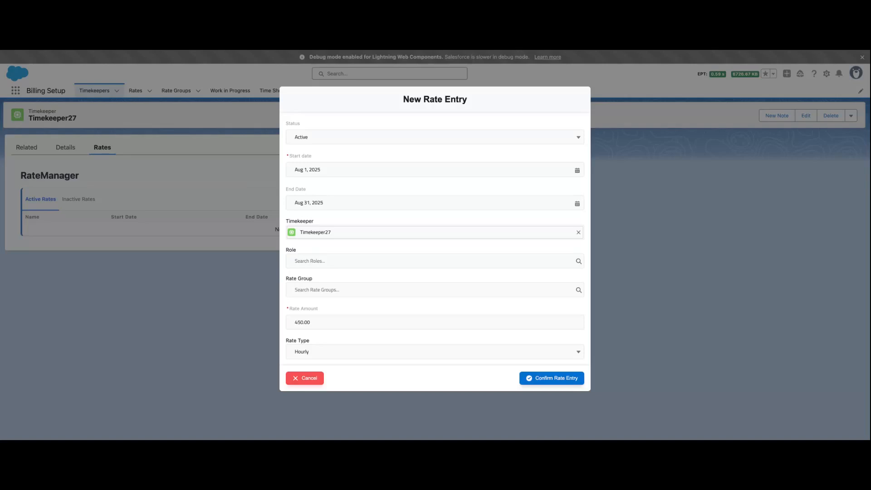
pyautogui.click(552, 378)
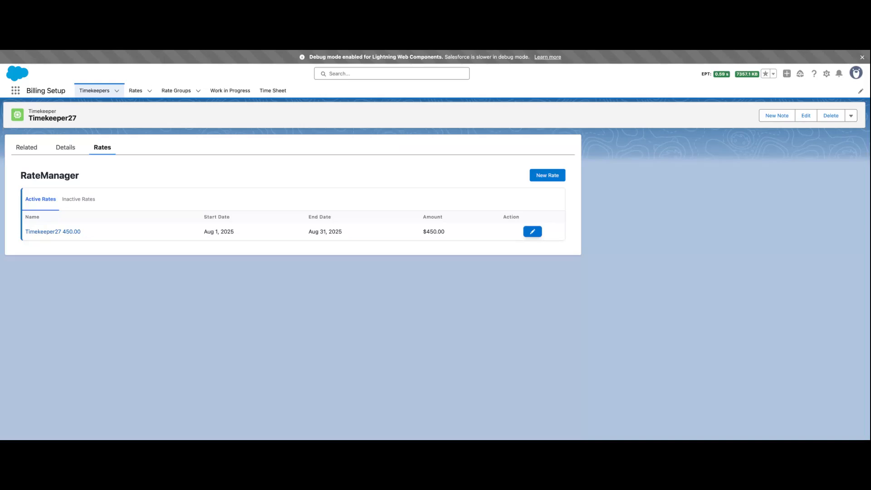
# - Start a new rate group named Divorce Law with start date Aug 1, 2025 and status Active
pyautogui.click(179, 90)
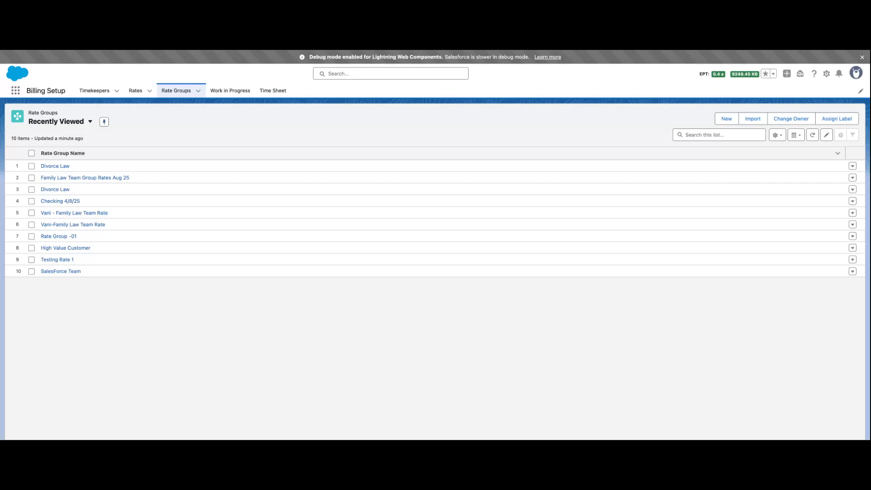
pyautogui.click(16, 166)
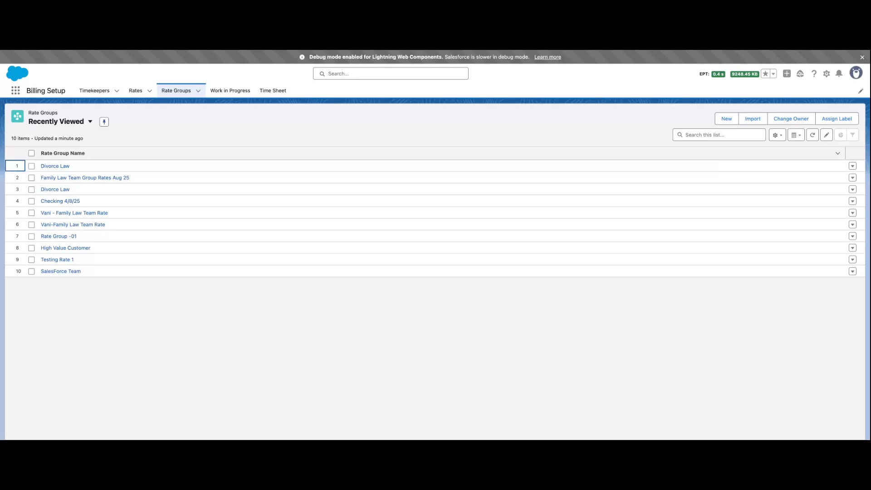
pyautogui.click(726, 118)
pyautogui.click(182, 163)
pyautogui.write('Divorce Law')
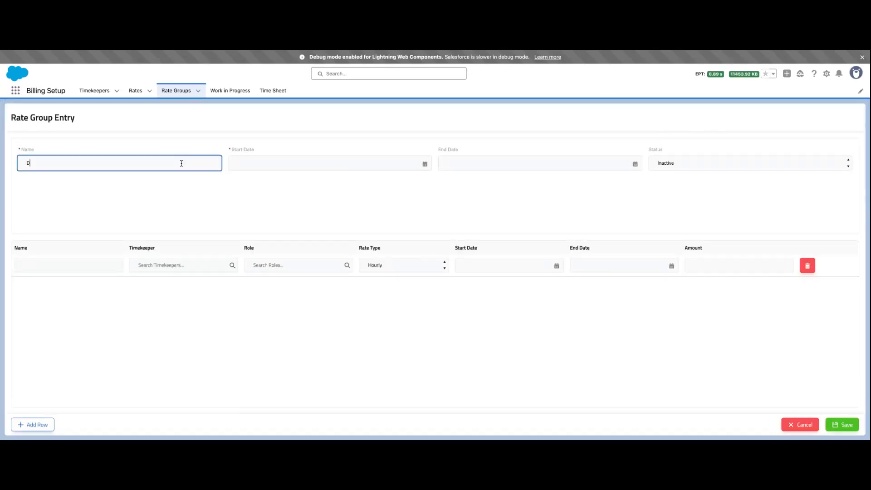
pyautogui.click(507, 51)
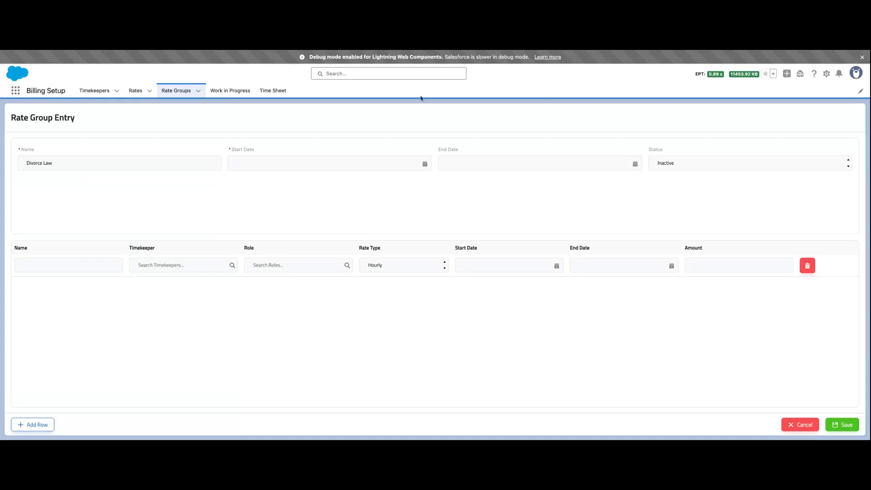
pyautogui.click(372, 166)
pyautogui.click(408, 210)
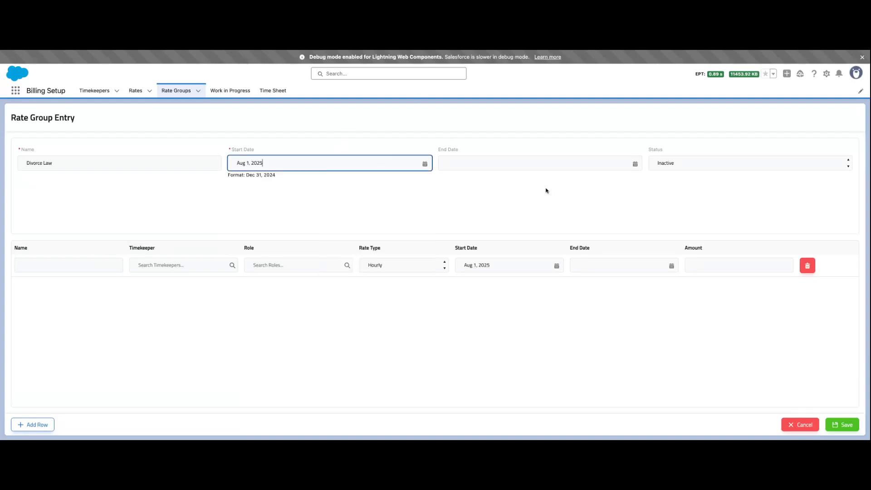
pyautogui.click(547, 190)
pyautogui.click(691, 170)
pyautogui.click(691, 170)
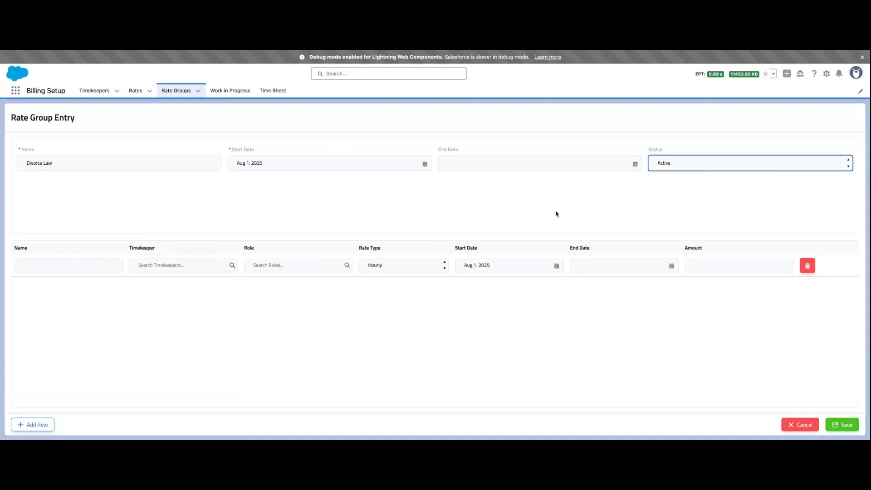
# - Fill the rate group's first row with Timekeeper85 and an amount of 350
pyautogui.click(221, 265)
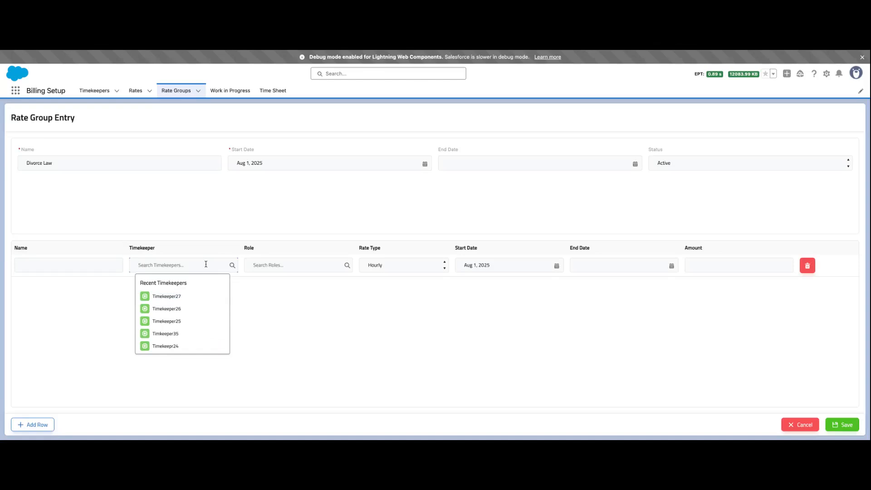
pyautogui.write('85')
pyautogui.click(203, 292)
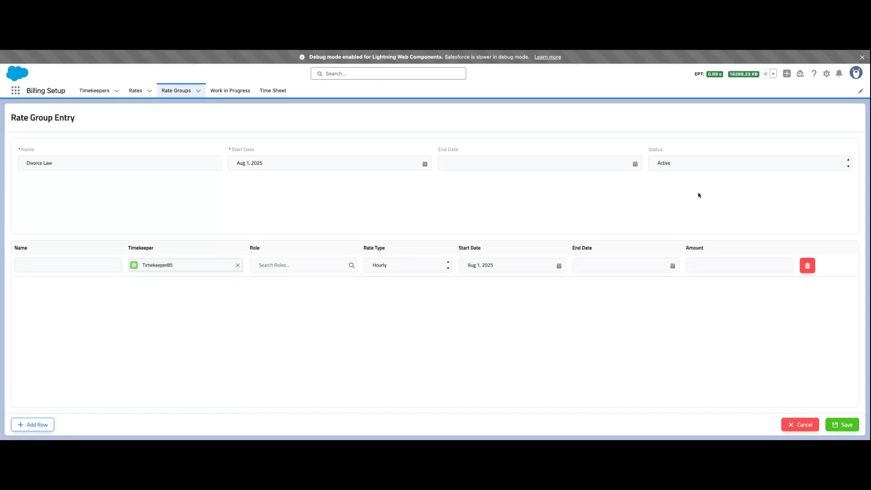
pyautogui.click(706, 265)
pyautogui.write('350')
pyautogui.click(724, 346)
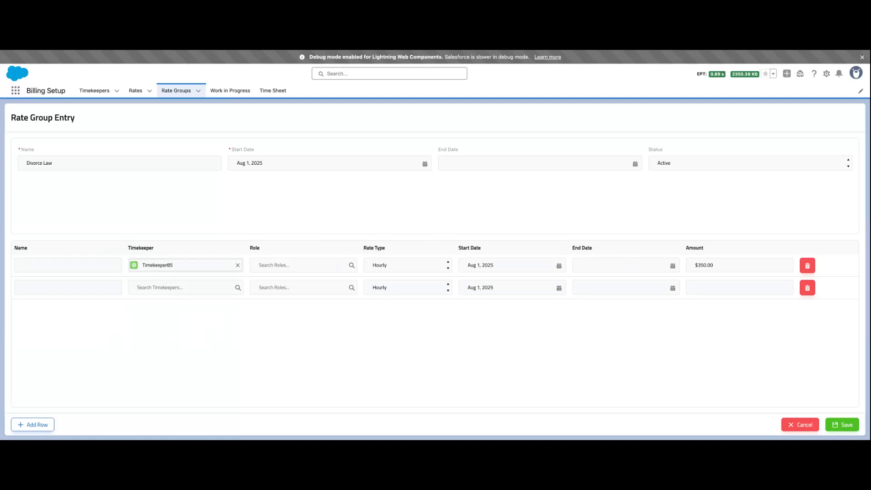
# - Assign the Admin Staff role and an amount of 100 to the second rate row, and save the rate group
pyautogui.click(288, 290)
pyautogui.click(310, 331)
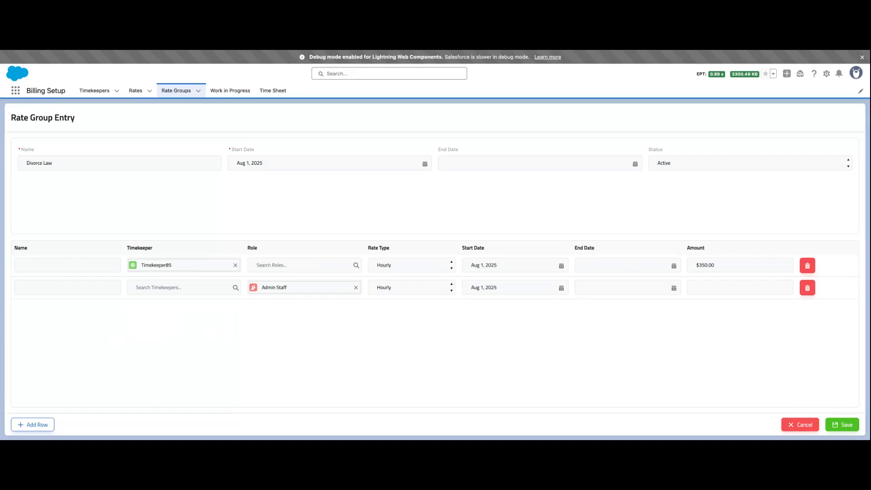
pyautogui.click(701, 286)
pyautogui.write('100')
pyautogui.click(739, 301)
pyautogui.click(854, 425)
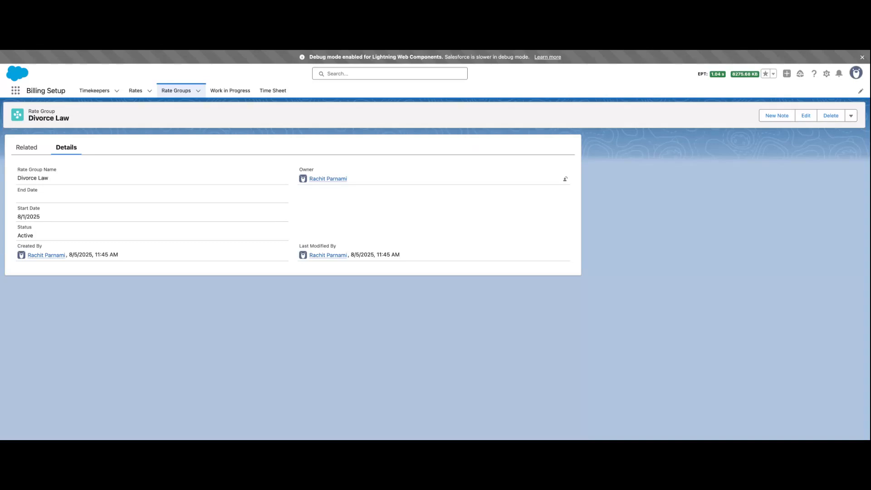
# - Switch to Matter Management and begin a new Family Law matter named Thisisdemo99
pyautogui.click(15, 90)
pyautogui.click(45, 150)
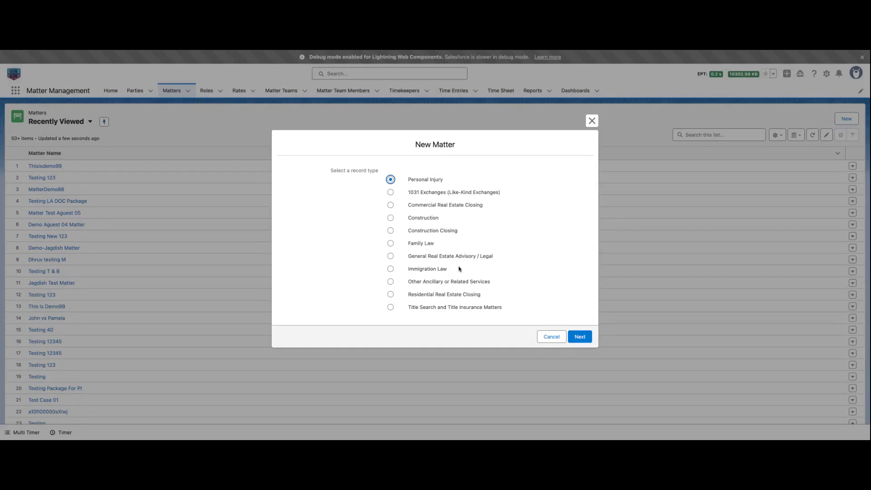
pyautogui.click(390, 243)
pyautogui.click(585, 336)
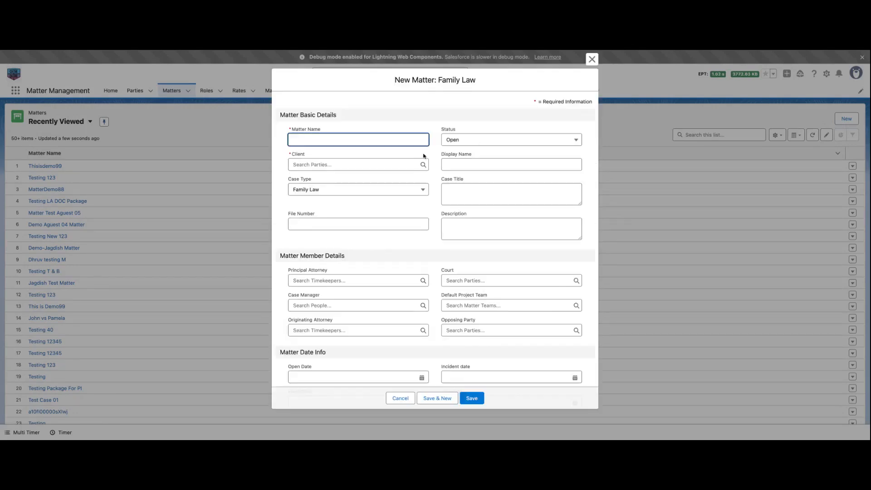
pyautogui.write('Th')
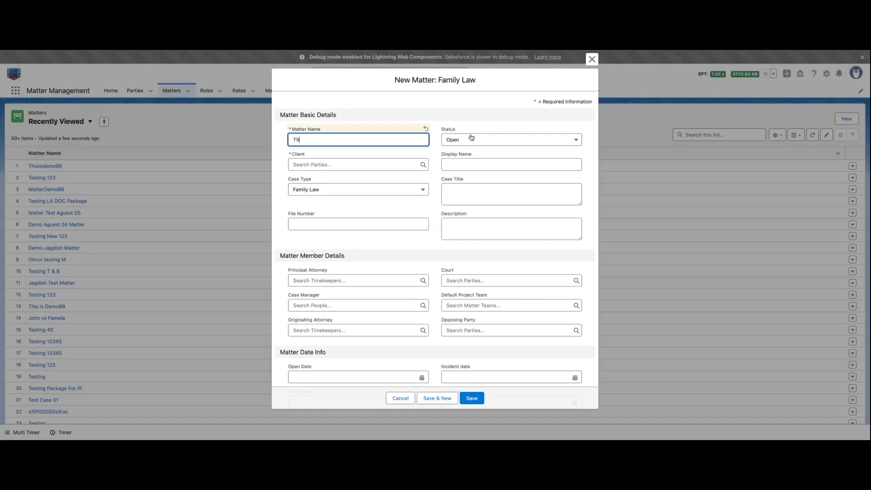
pyautogui.write('isisdemo99')
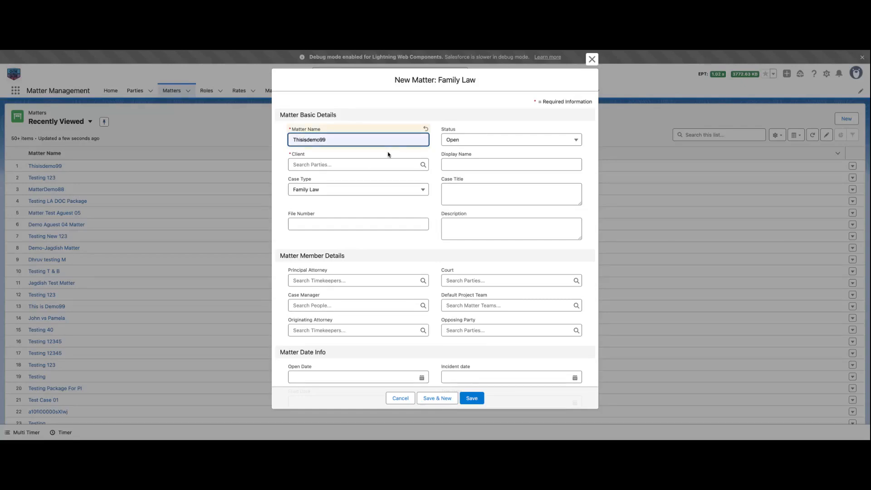
# - Start a new Customer party for the matter's client, with the party name Demo99 CLient
pyautogui.click(395, 166)
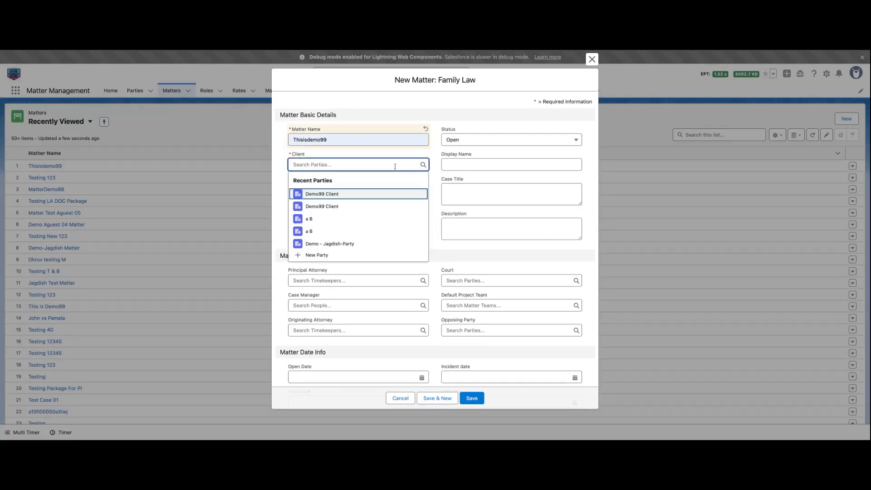
pyautogui.click(350, 255)
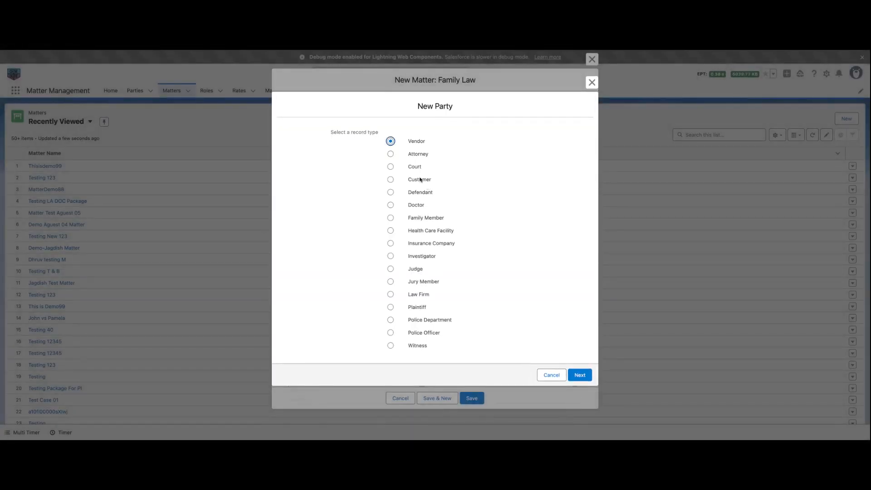
pyautogui.click(421, 180)
pyautogui.click(579, 375)
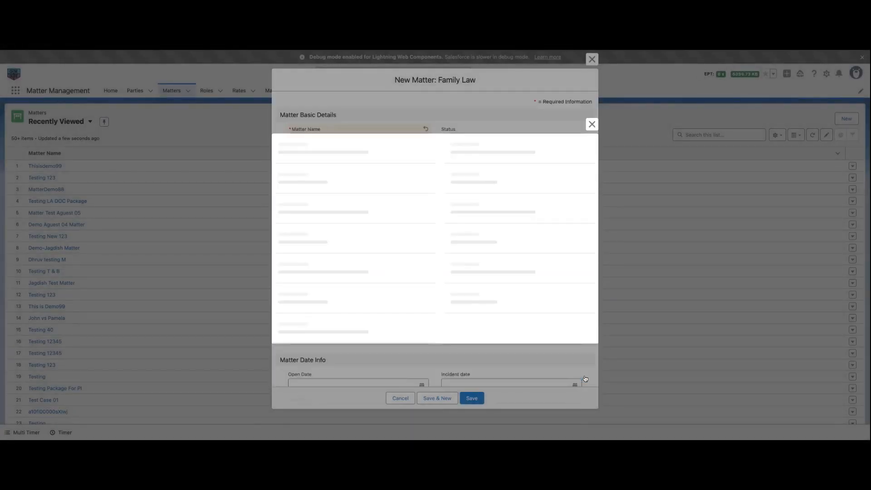
pyautogui.write('demo')
pyautogui.press('Return')
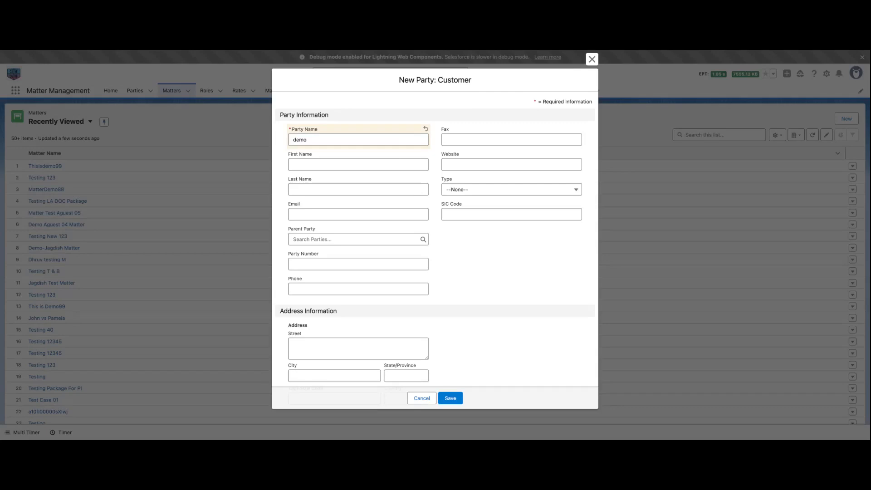
pyautogui.doubleClick(300, 140)
pyautogui.write('Demo99 CLient')
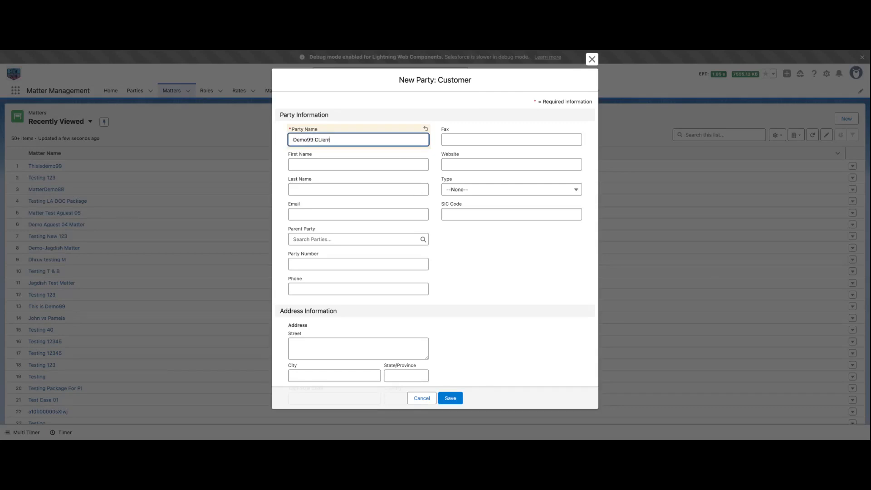
# - Enter the client's first and last name and save the new party
pyautogui.click(393, 165)
pyautogui.write('Demo')
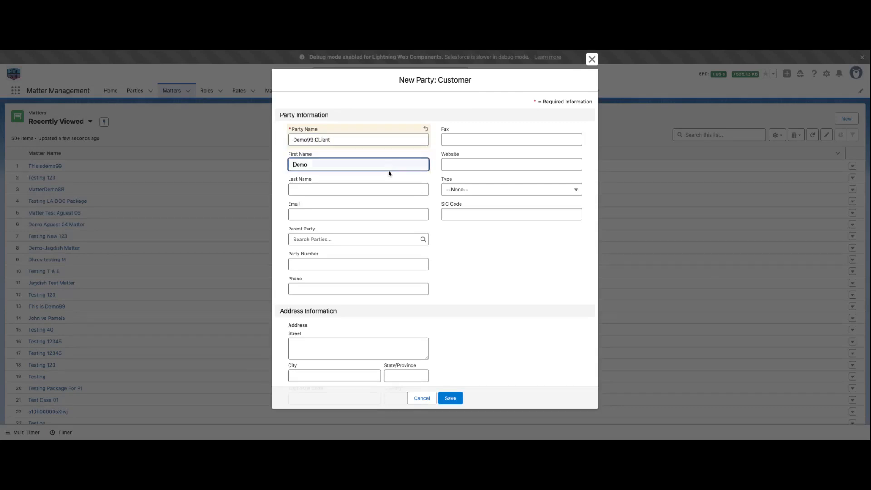
pyautogui.click(367, 190)
pyautogui.write('99Client')
pyautogui.click(365, 200)
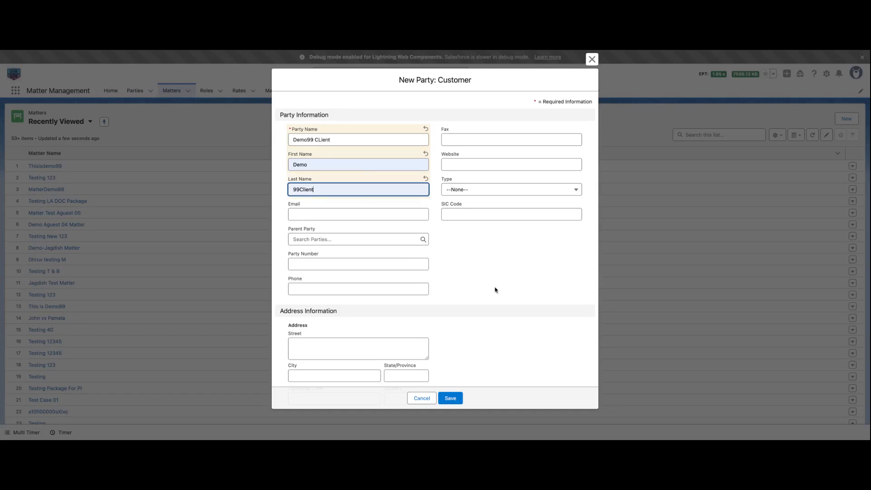
pyautogui.click(496, 290)
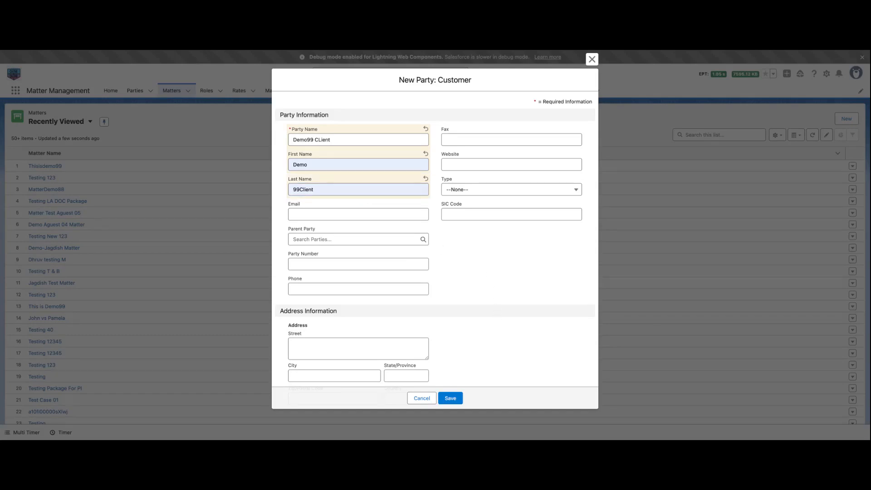
pyautogui.click(458, 399)
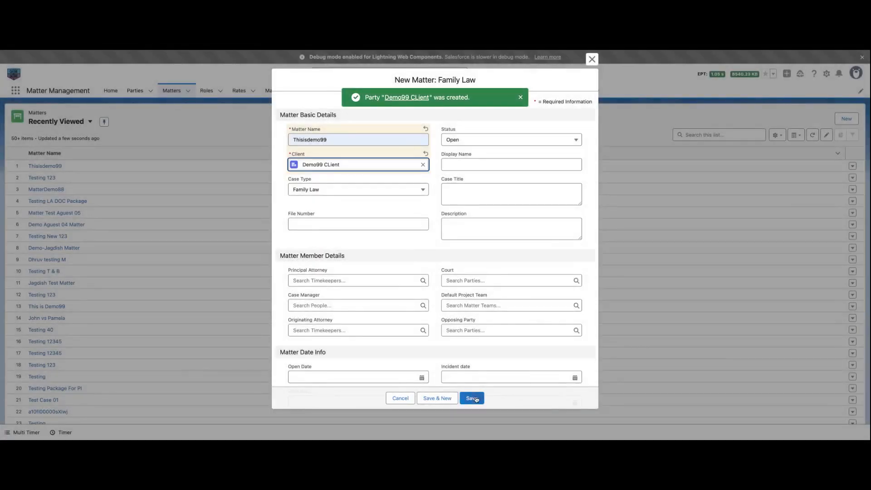
# - Save the new matter and open its billing settings
pyautogui.click(472, 398)
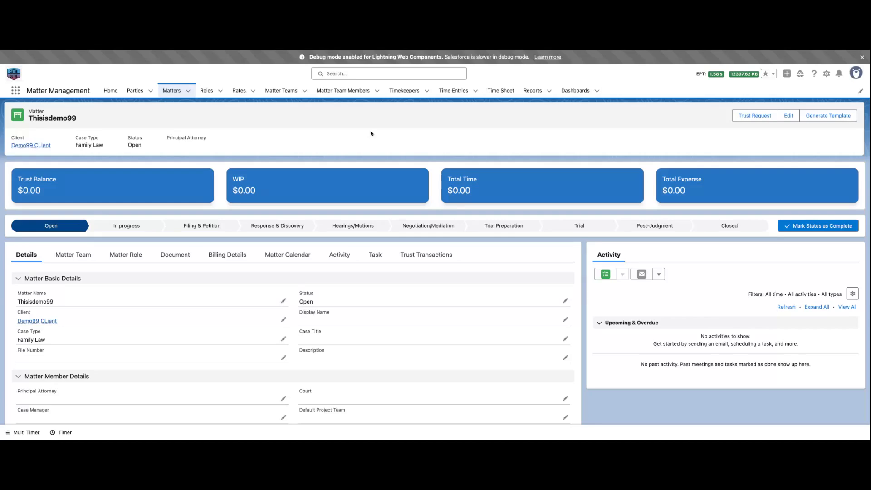
pyautogui.click(227, 254)
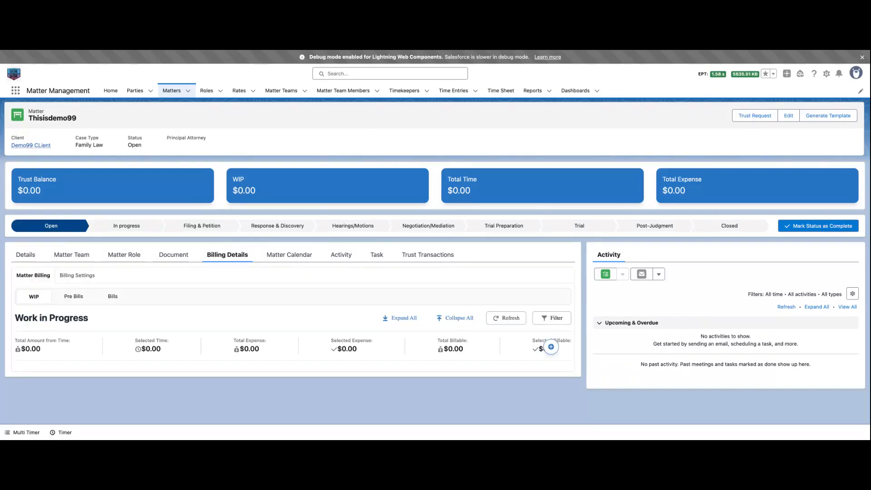
pyautogui.click(76, 275)
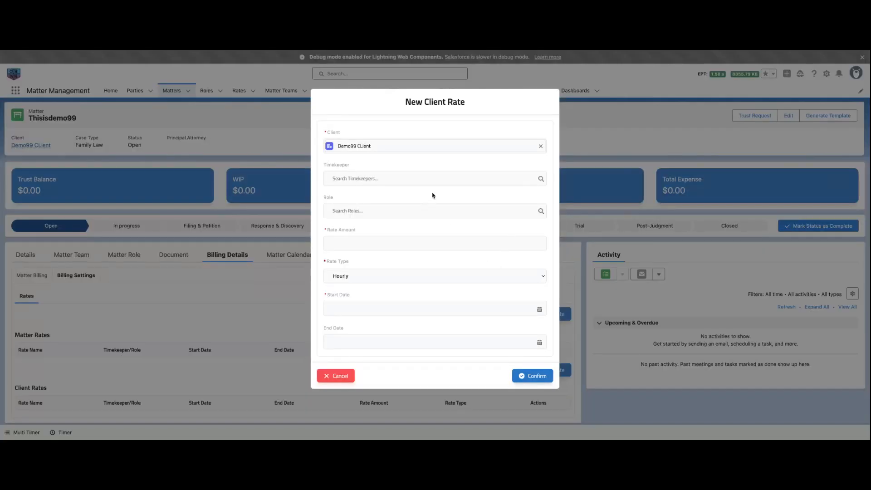
# - Fill in a new hourly client rate for Demo99 CLient with Timekeeper27 and a rate amount of 500
pyautogui.click(434, 180)
pyautogui.click(424, 209)
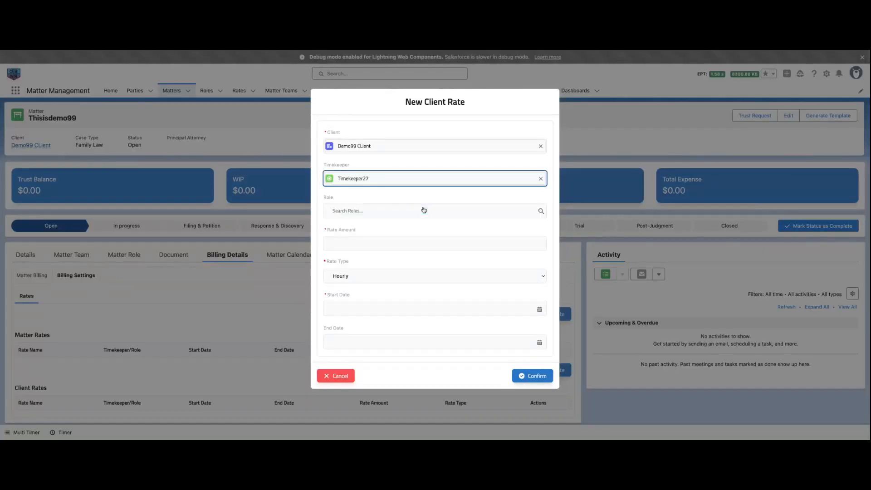
pyautogui.click(434, 242)
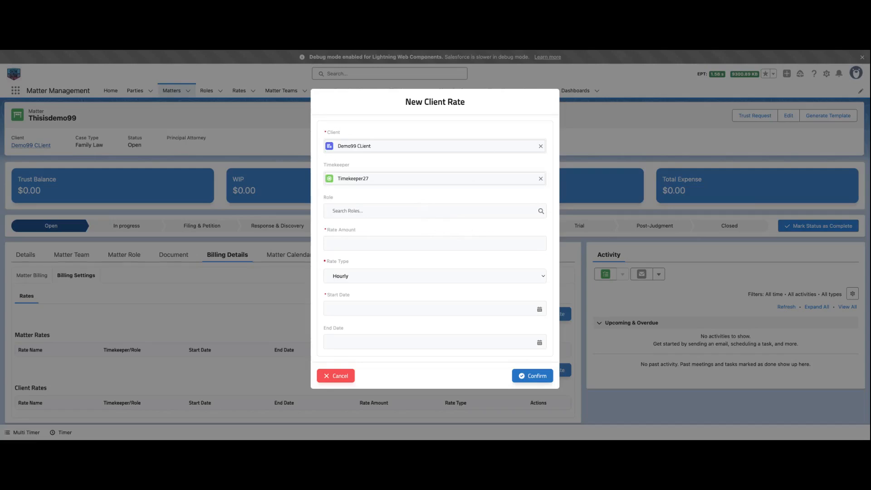
pyautogui.write('500')
# - Set the client rate's start date to 8/1/2025 and confirm the rate
pyautogui.click(436, 303)
pyautogui.click(436, 332)
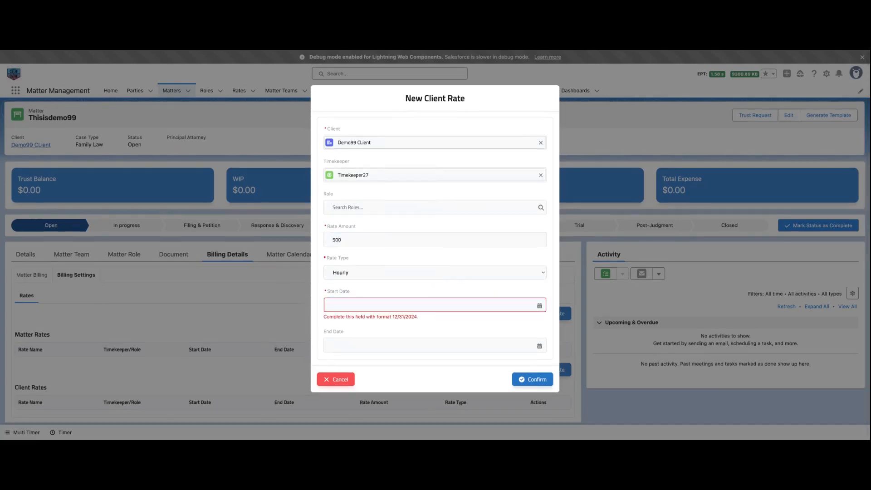
pyautogui.click(435, 305)
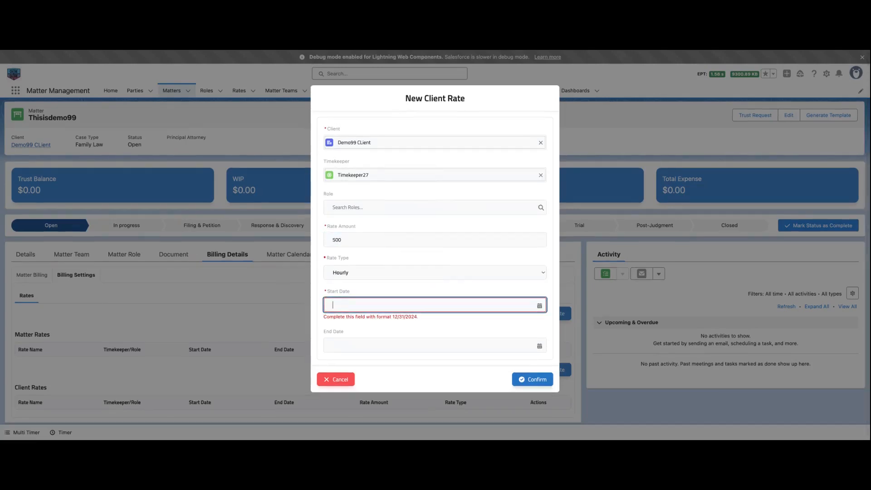
pyautogui.click(399, 307)
pyautogui.click(524, 199)
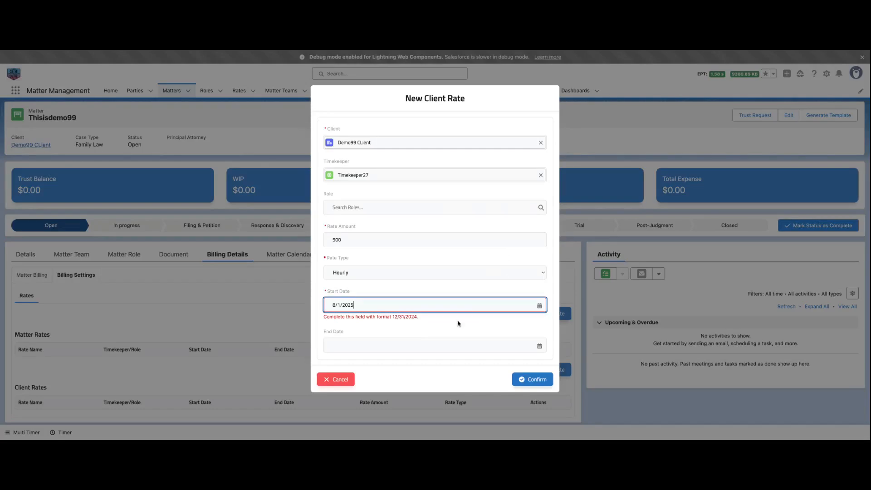
pyautogui.click(523, 376)
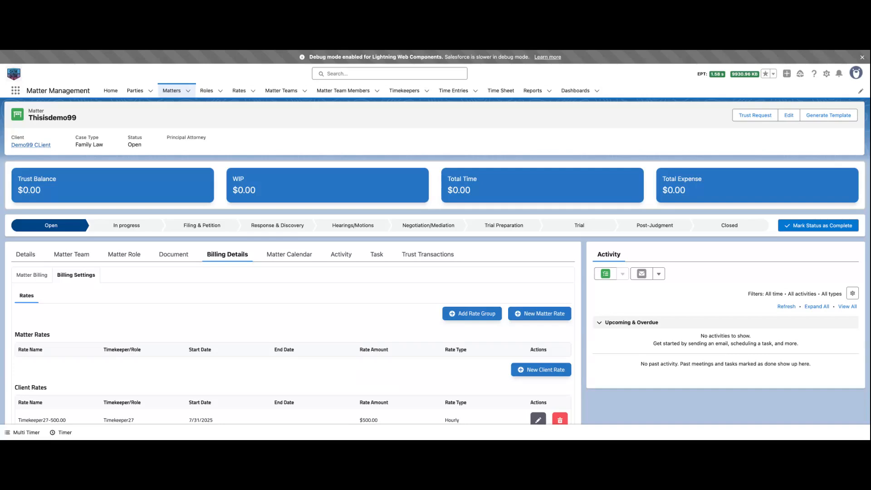
# - Add the rates of the Divorce Law rate group to the matter
pyautogui.click(483, 316)
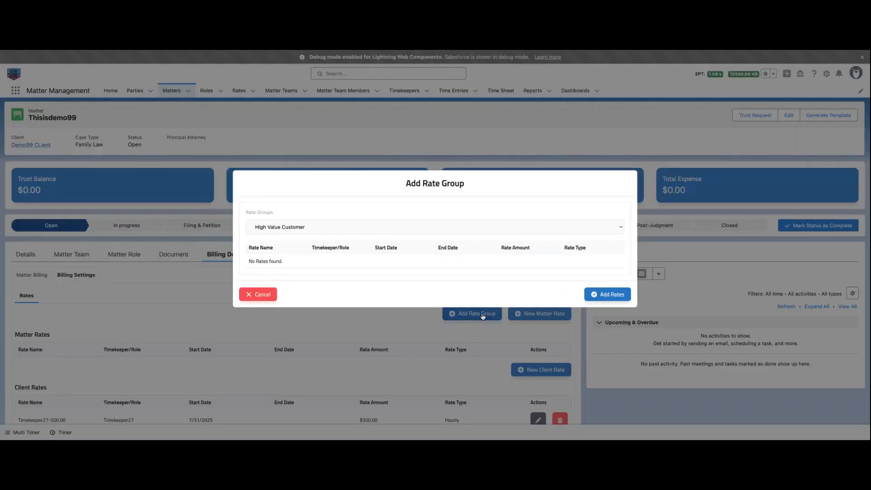
pyautogui.click(393, 227)
pyautogui.click(357, 307)
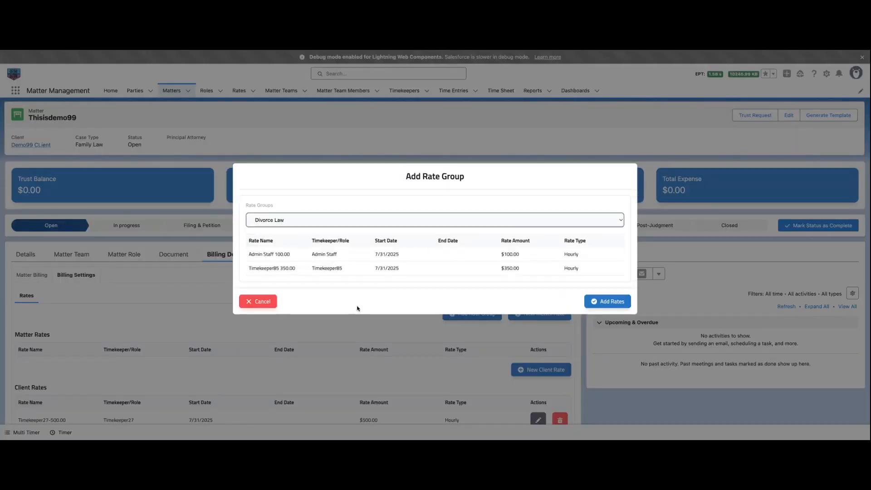
pyautogui.click(607, 301)
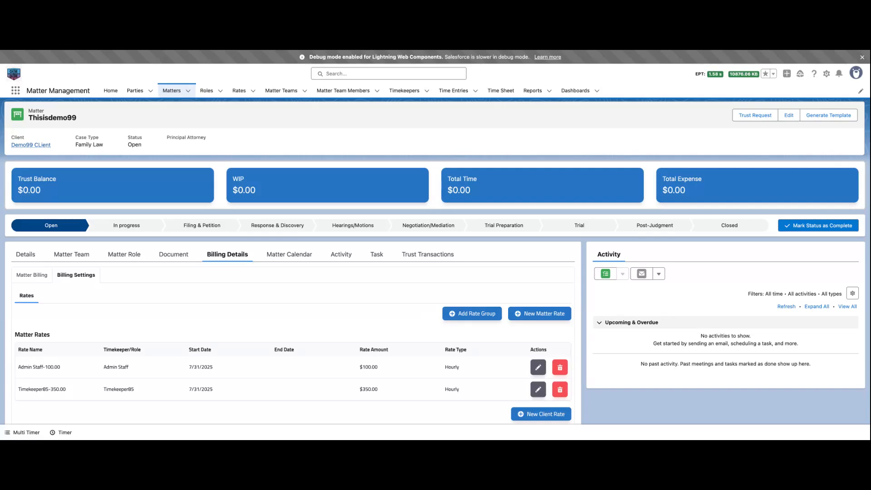
# - Log a two-hour time entry on the matter, replacing the default timekeeper with Timekeeper27
pyautogui.click(28, 280)
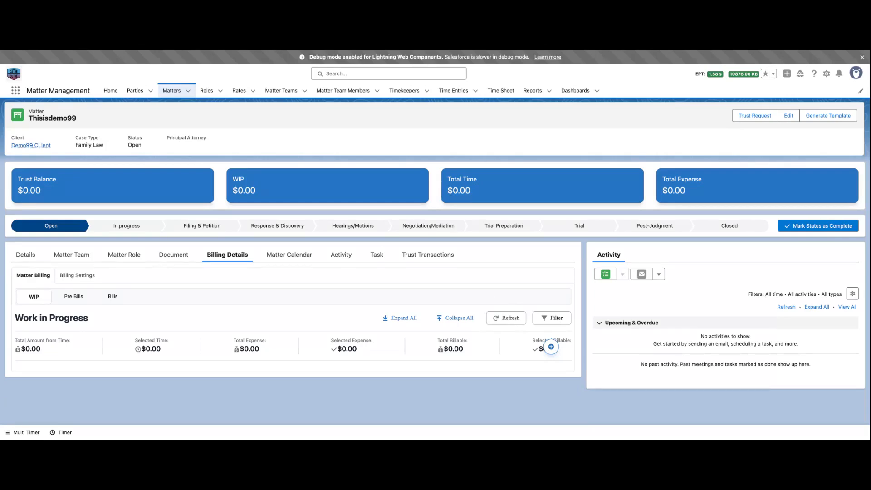
pyautogui.click(551, 347)
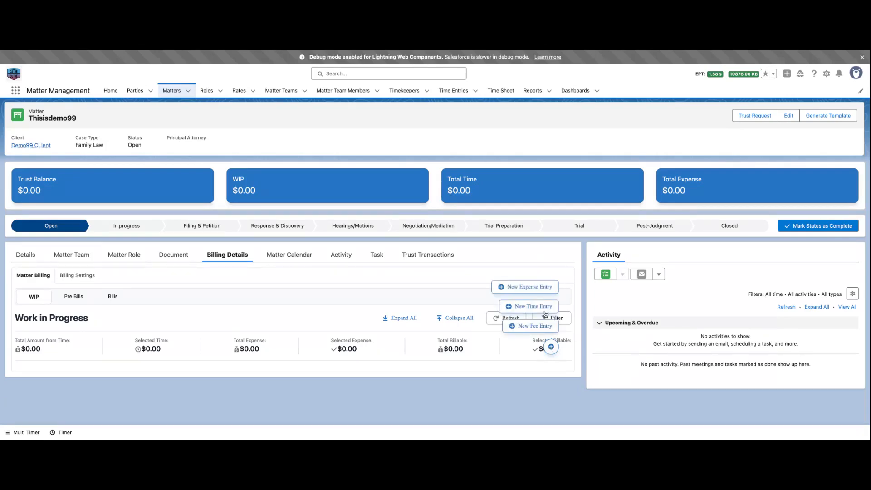
pyautogui.click(544, 309)
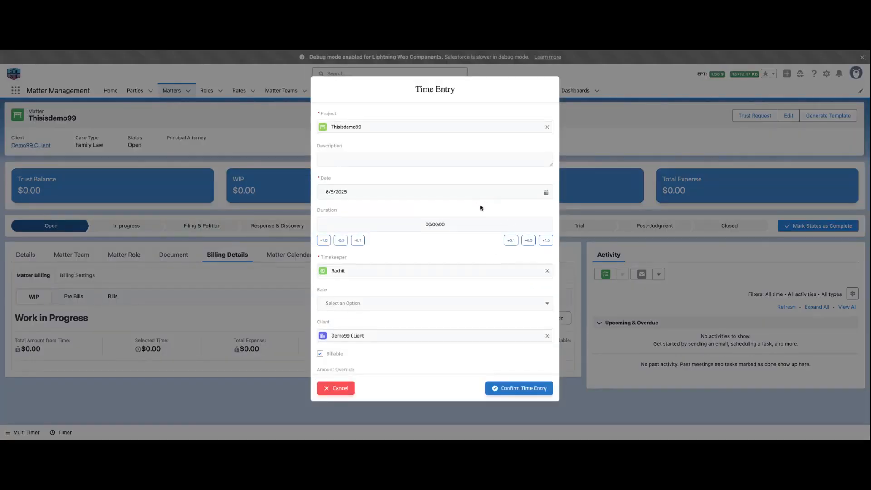
pyautogui.click(548, 242)
pyautogui.click(547, 271)
pyautogui.click(467, 301)
pyautogui.click(519, 388)
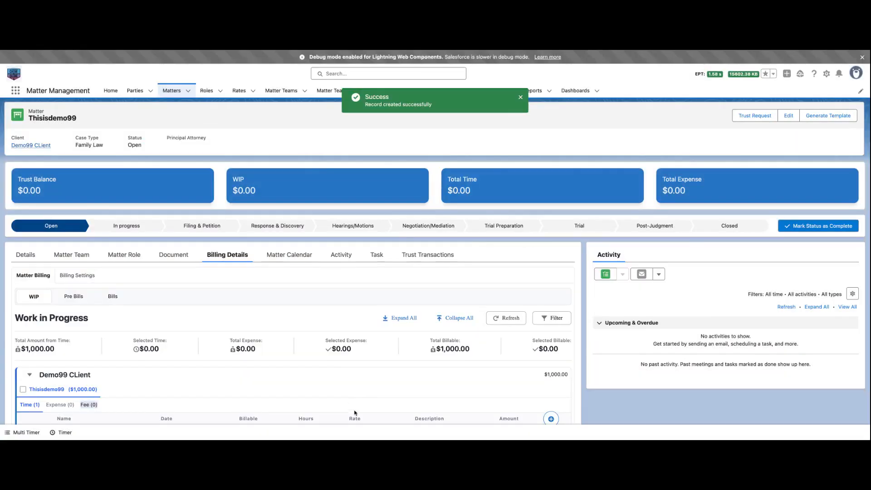
# - Check the rate applied to the new time entry against the rates in the matter's billing settings
pyautogui.scroll(-1, 359, 411)
pyautogui.moveTo(373, 403); pyautogui.dragTo(348, 402)
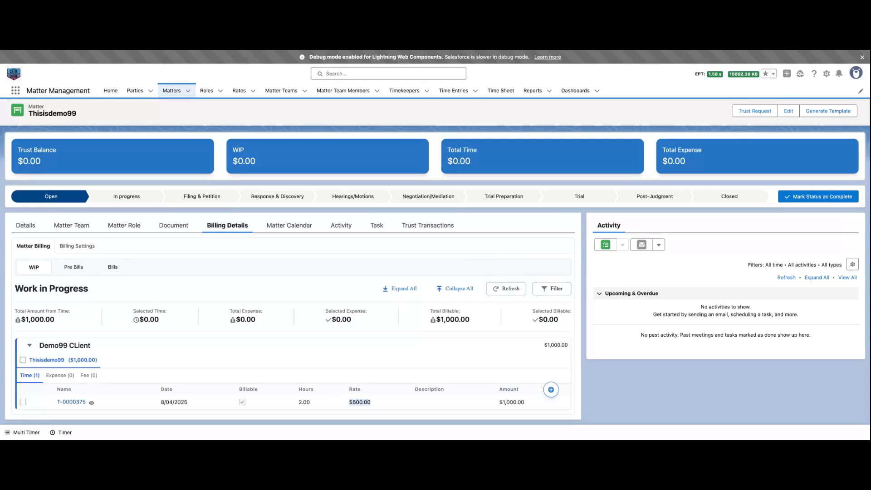
pyautogui.click(76, 246)
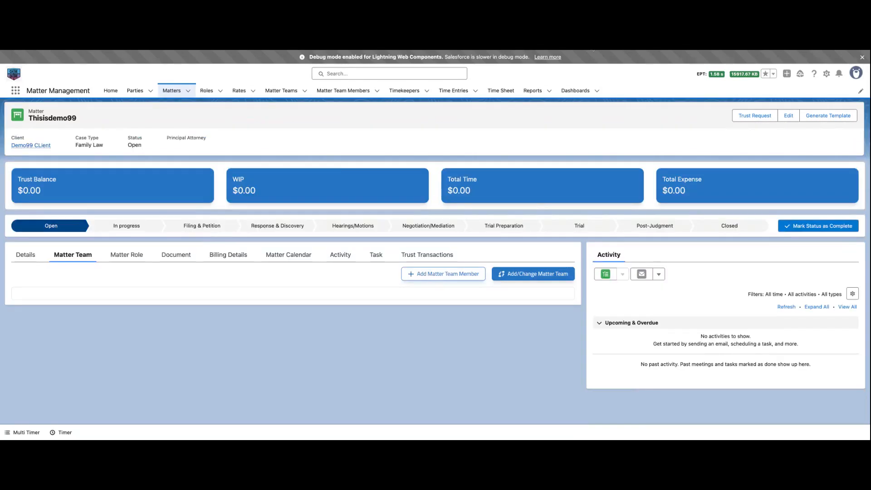
# - Add the default timekeeper from the time entry form to the matter team in the Admin Staff role
pyautogui.click(468, 280)
pyautogui.click(409, 270)
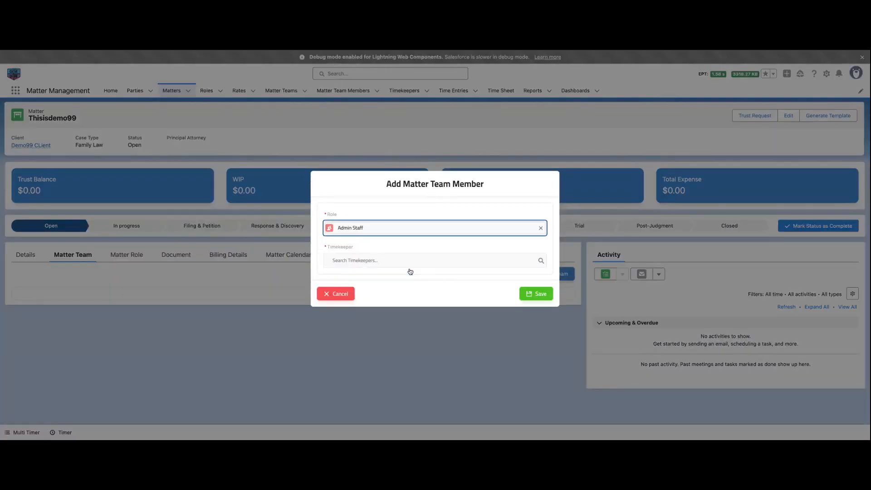
pyautogui.click(415, 261)
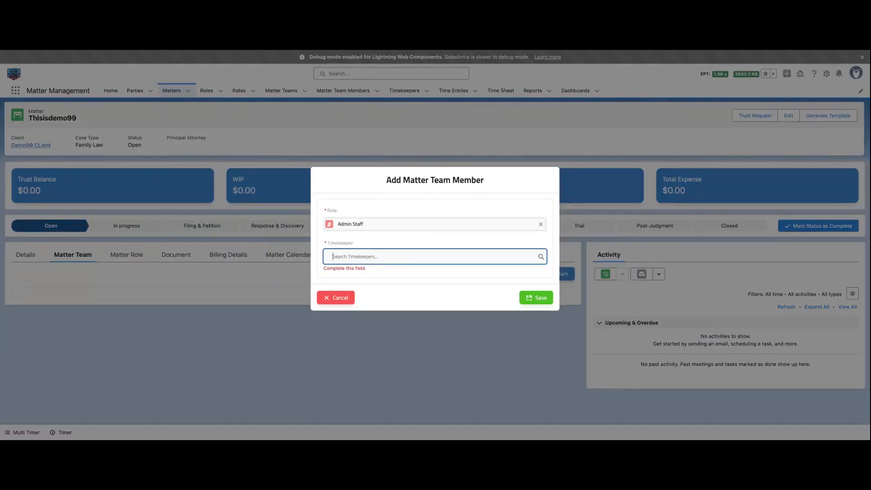
pyautogui.write('Rachit')
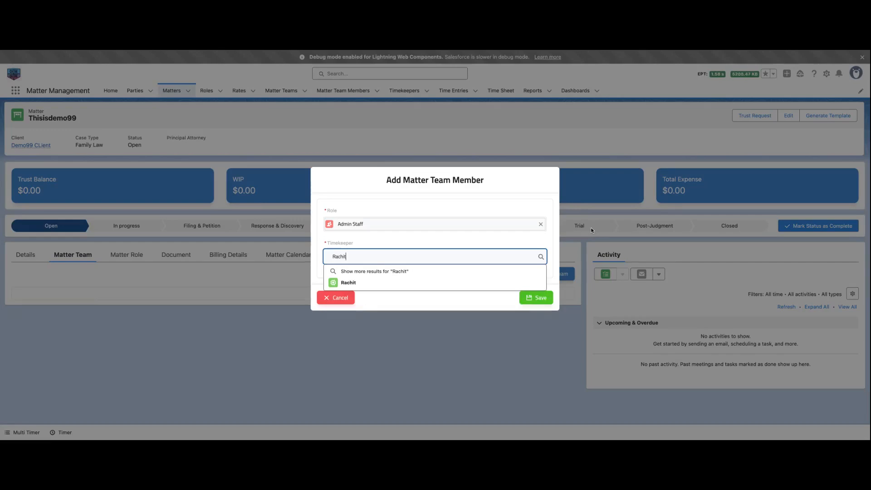
pyautogui.click(454, 282)
pyautogui.click(540, 297)
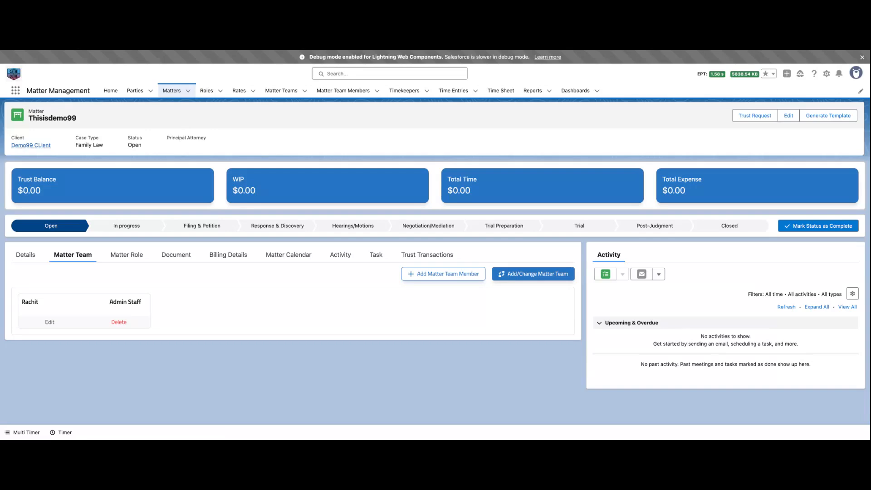
# - Log a one-hour time entry on the matter for the Admin Staff team member and check its applied rate
pyautogui.click(239, 249)
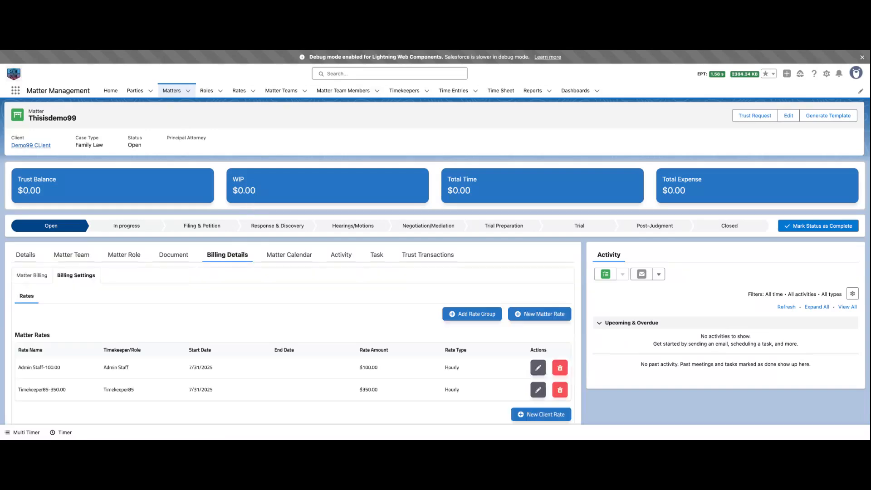
pyautogui.click(31, 277)
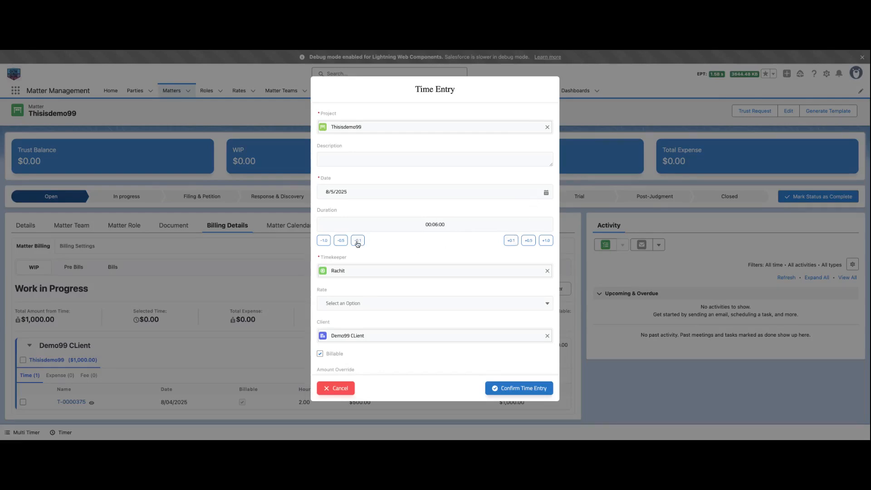
pyautogui.click(546, 241)
pyautogui.click(526, 390)
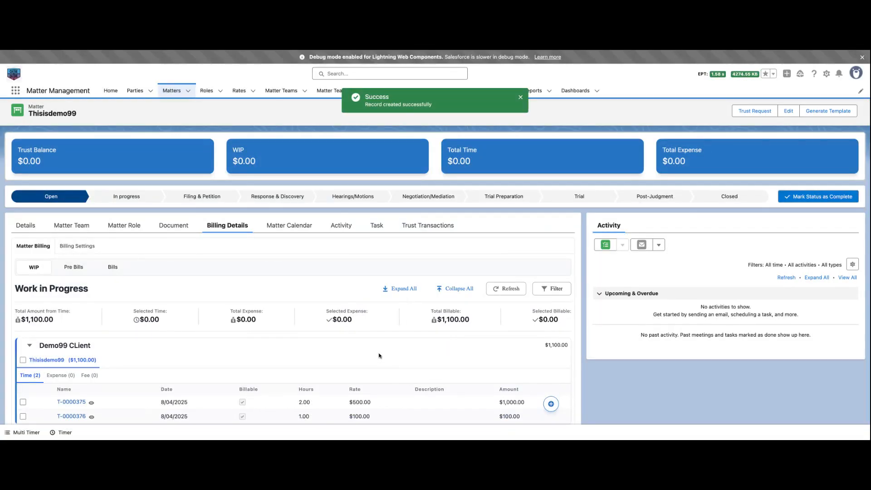
pyautogui.moveTo(380, 355); pyautogui.dragTo(387, 437)
pyautogui.moveTo(397, 401); pyautogui.dragTo(349, 403)
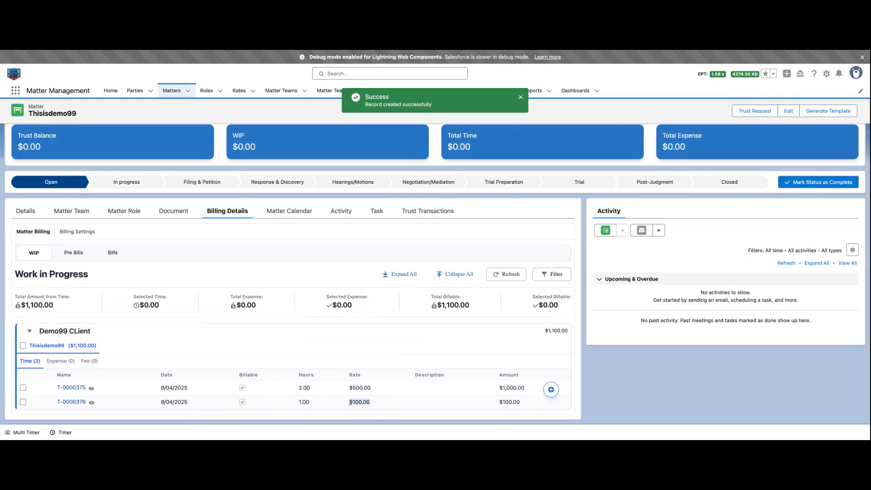